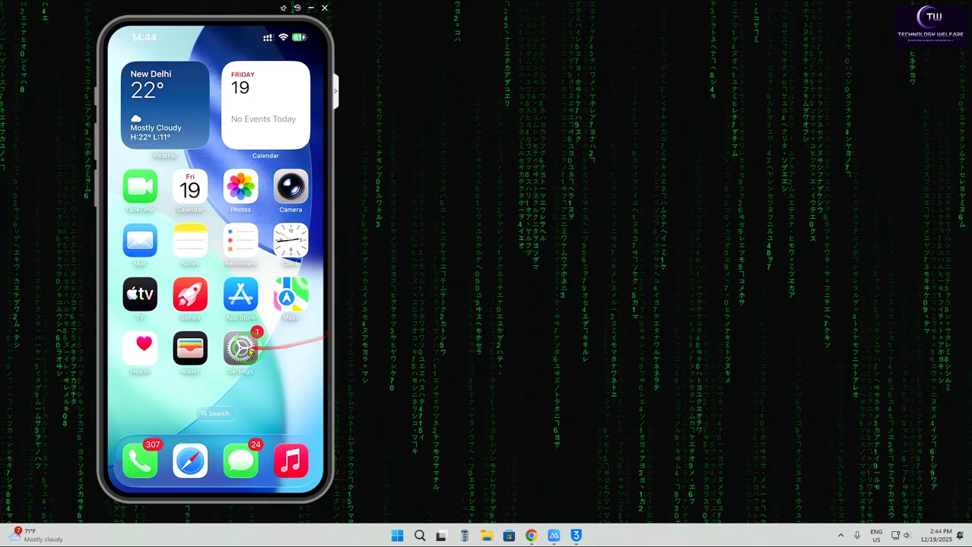
- Open the iPhone's Software Update page in its general settings to examine the available iOS update
left_click(244, 352)
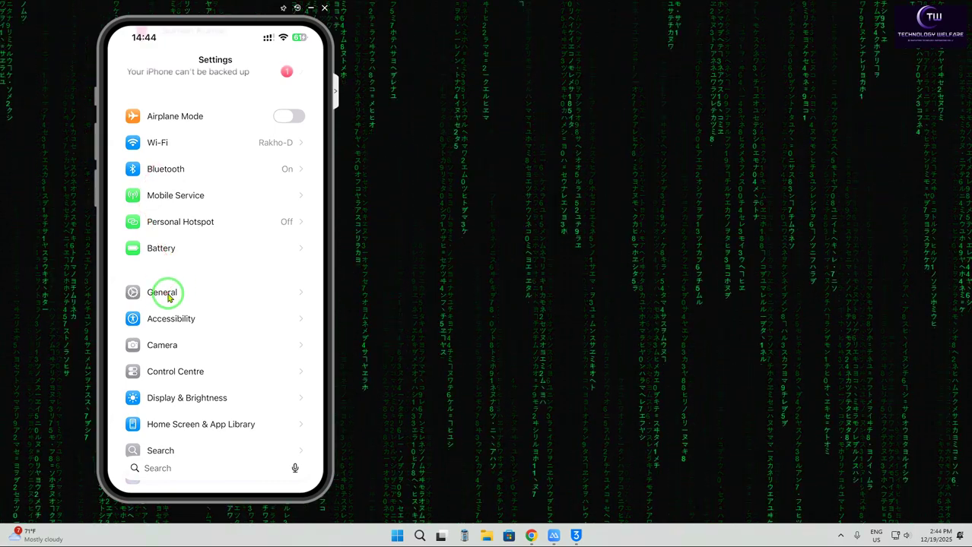
left_click(169, 295)
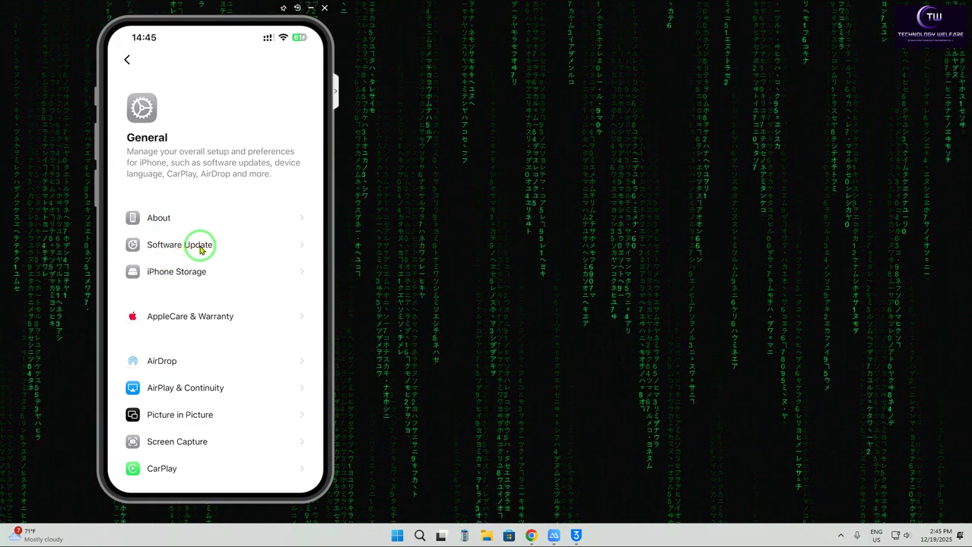
left_click(202, 249)
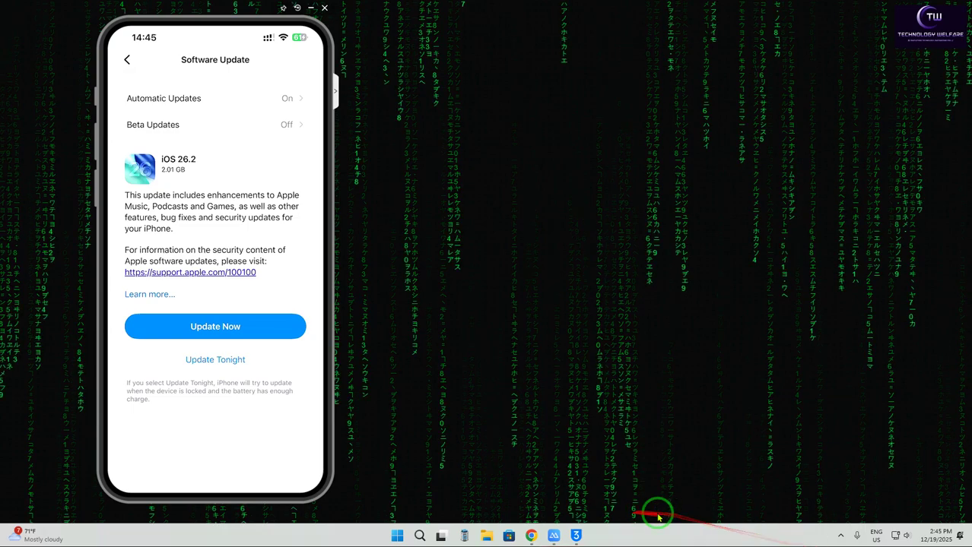
- Switch to 3uTools and send the Stop iOS Update description file to the iPhone
left_click(576, 536)
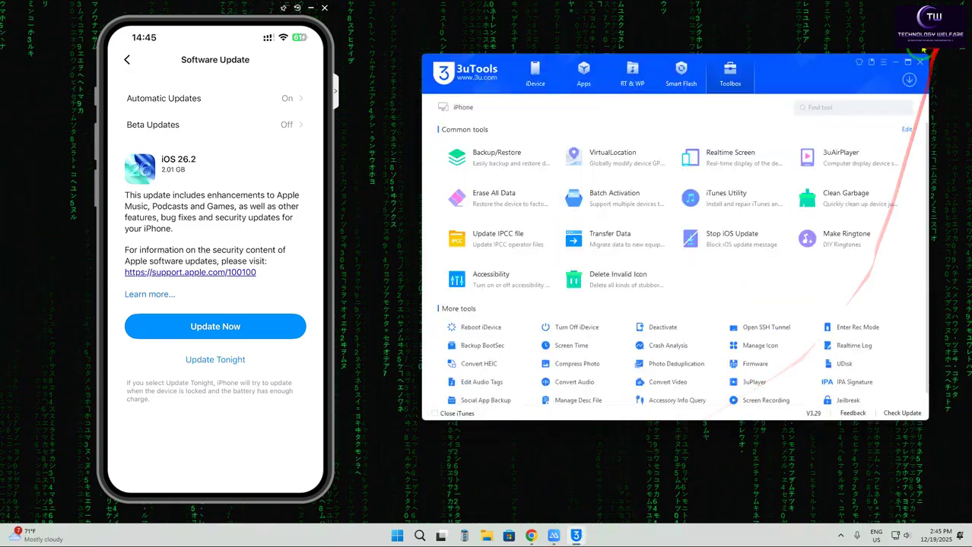
left_click_drag(823, 84, 825, 79)
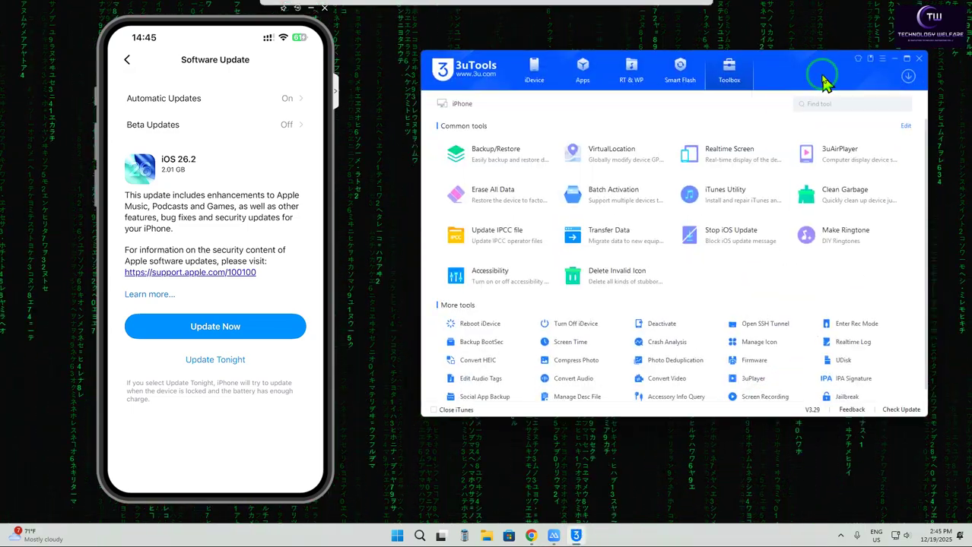
left_click(726, 242)
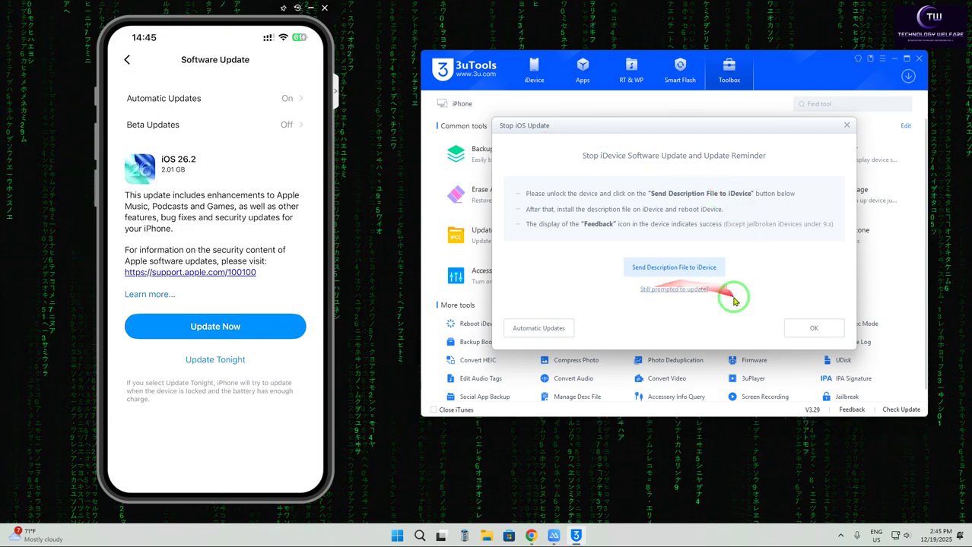
left_click(681, 270)
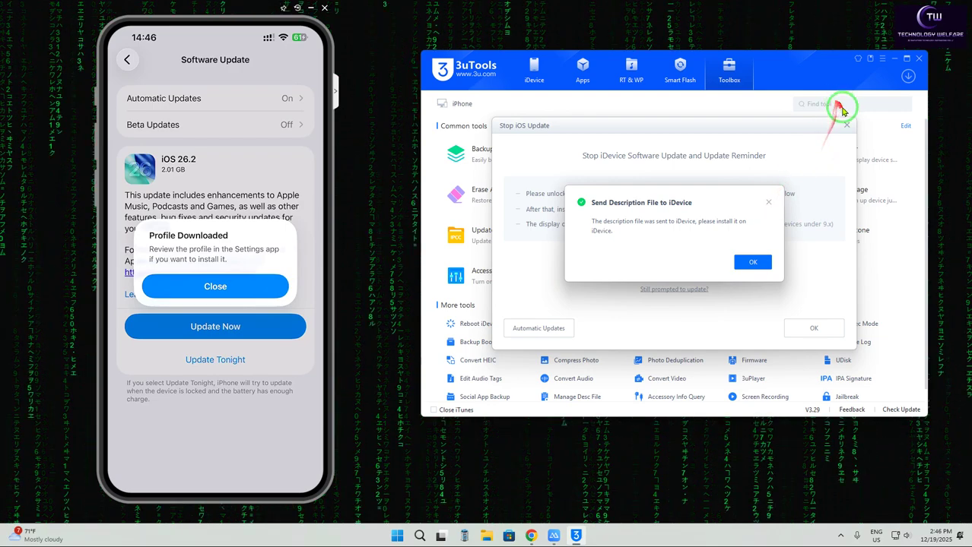
left_click(747, 263)
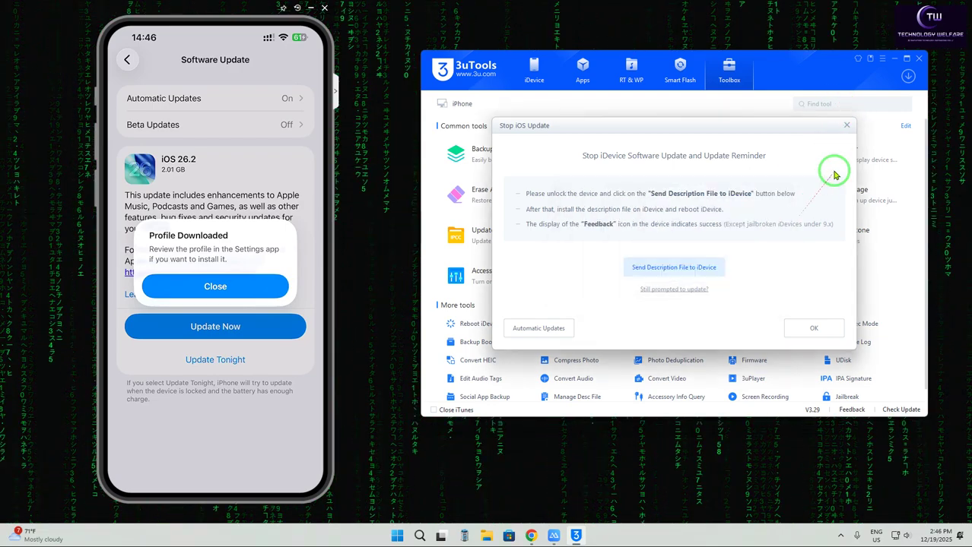
left_click(846, 125)
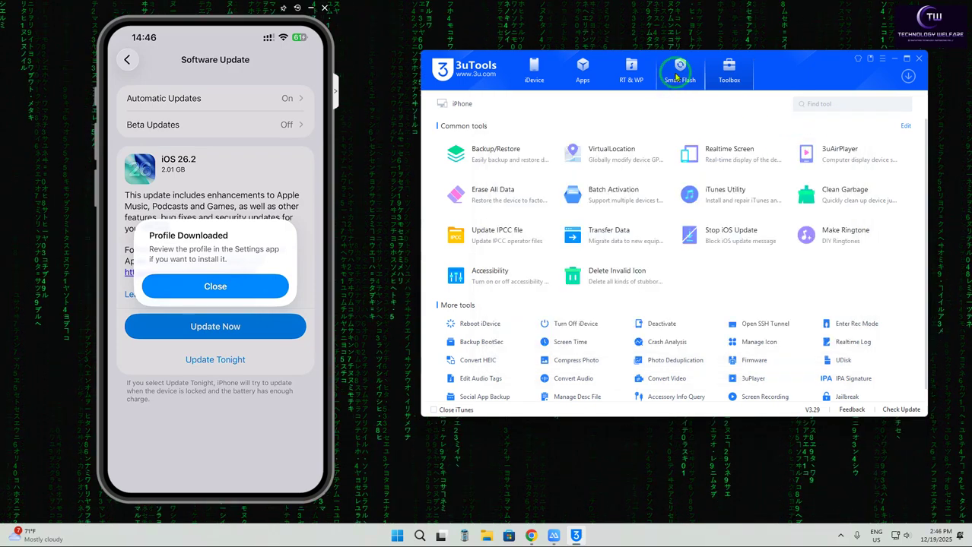
- Refresh the Smart Flash firmware list and delete the imported iPhone14,3_26.2_23C54_Restore entry
left_click(676, 77)
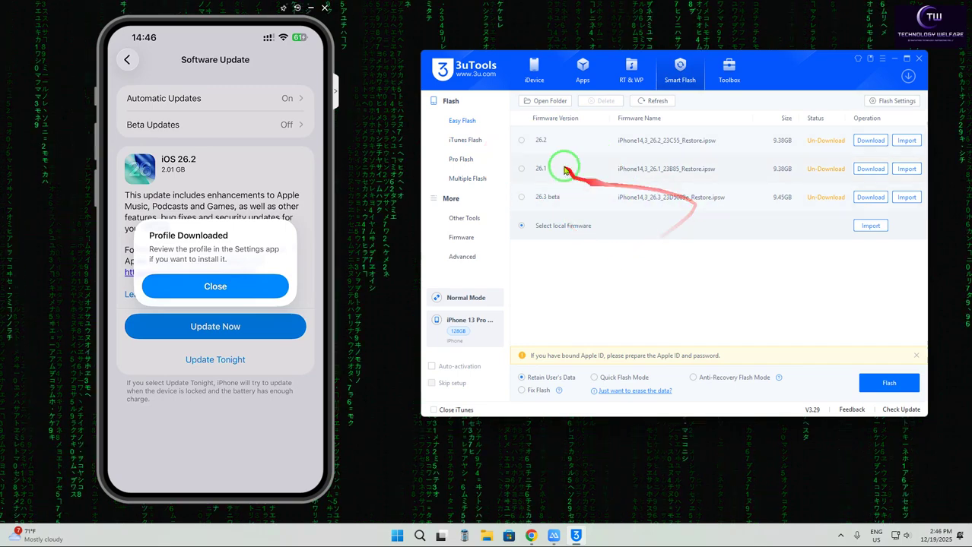
left_click(555, 198)
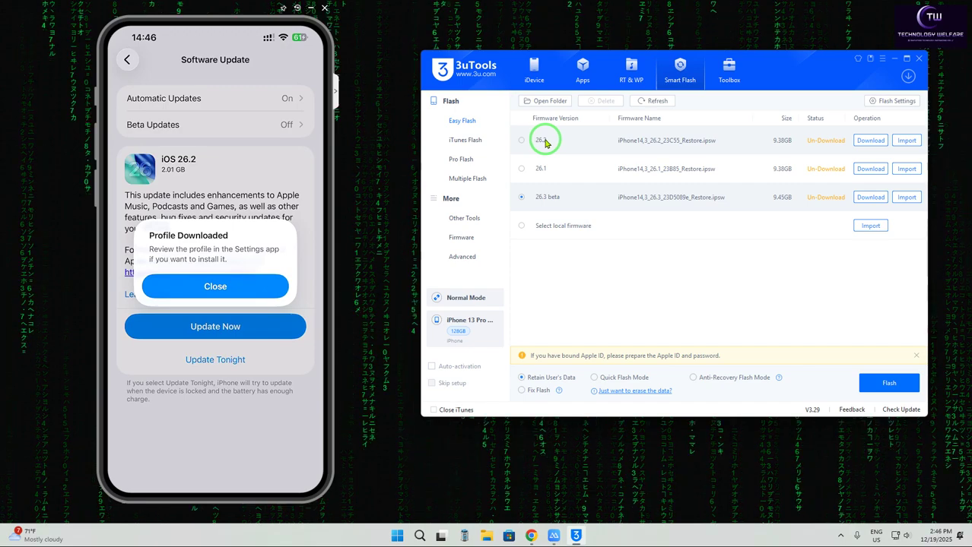
left_click(646, 106)
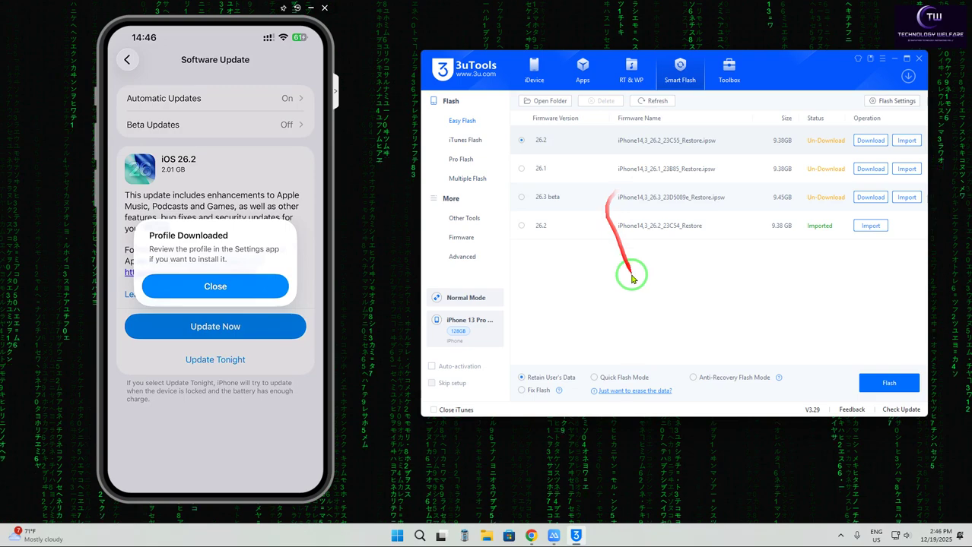
left_click(632, 219)
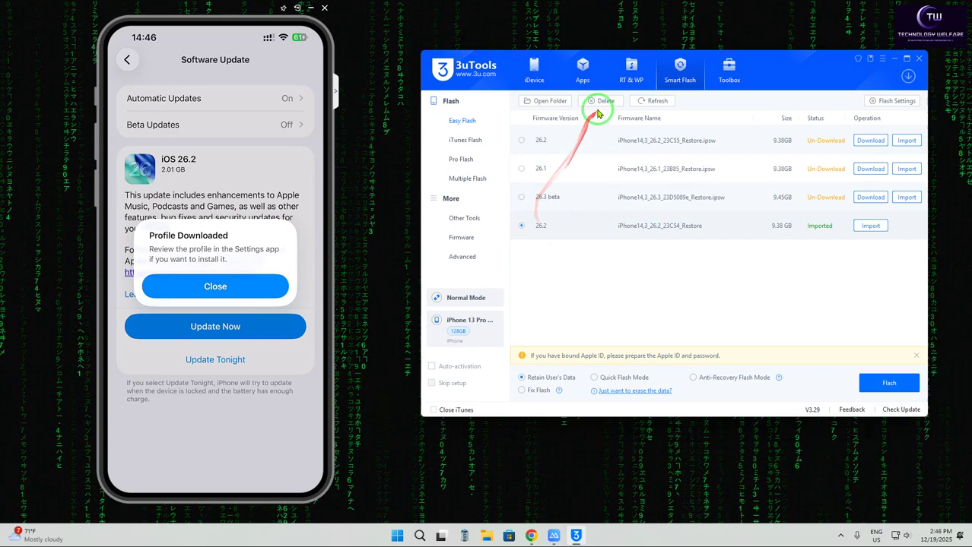
left_click(600, 102)
left_click(751, 260)
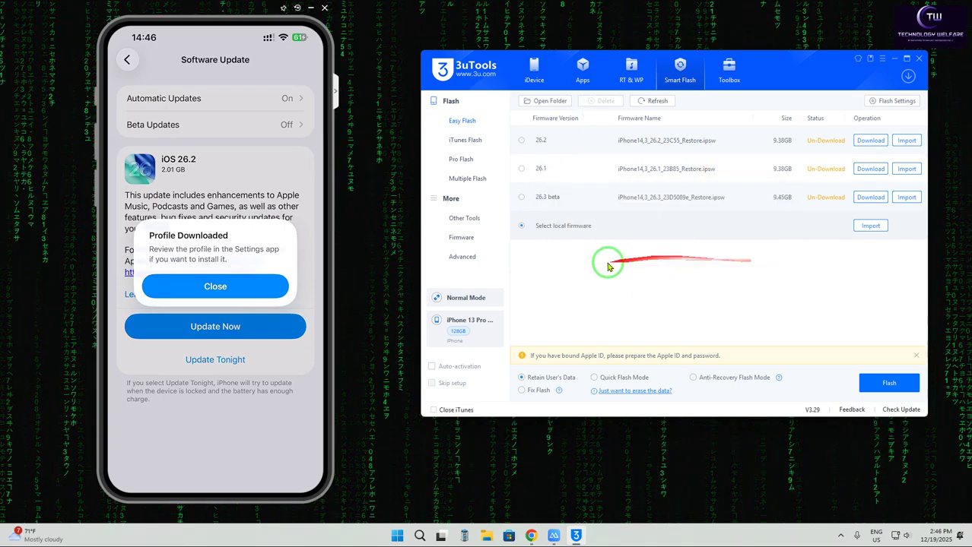
- Start downloading the 18.6 (22G84) firmware for the iPhone 13 Pro Max from the firmware catalogue
left_click(483, 238)
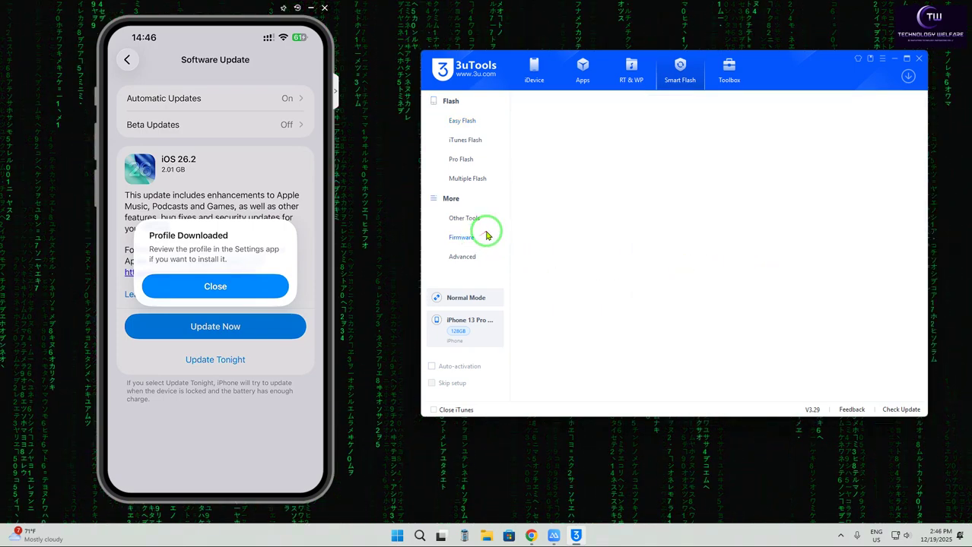
mouse_move(488, 236)
left_mouse_down()
mouse_move(552, 271)
mouse_move(595, 254)
mouse_move(547, 204)
mouse_move(751, 204)
left_mouse_up()
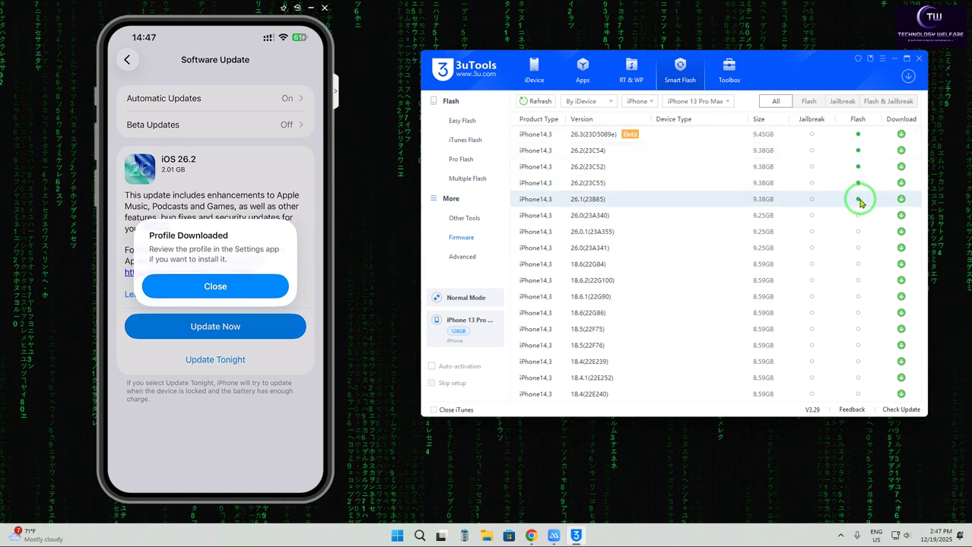
mouse_move(859, 201)
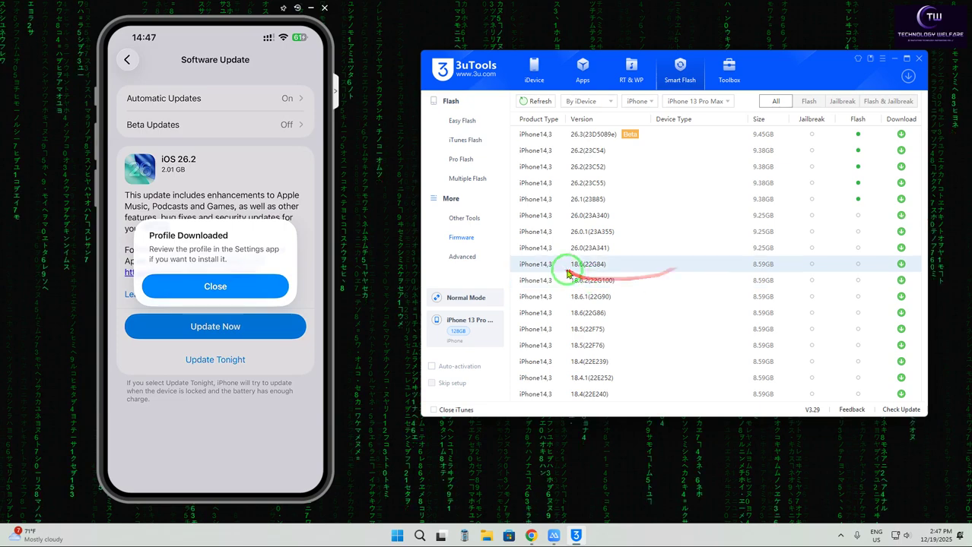
scroll(569, 278, "down", 3)
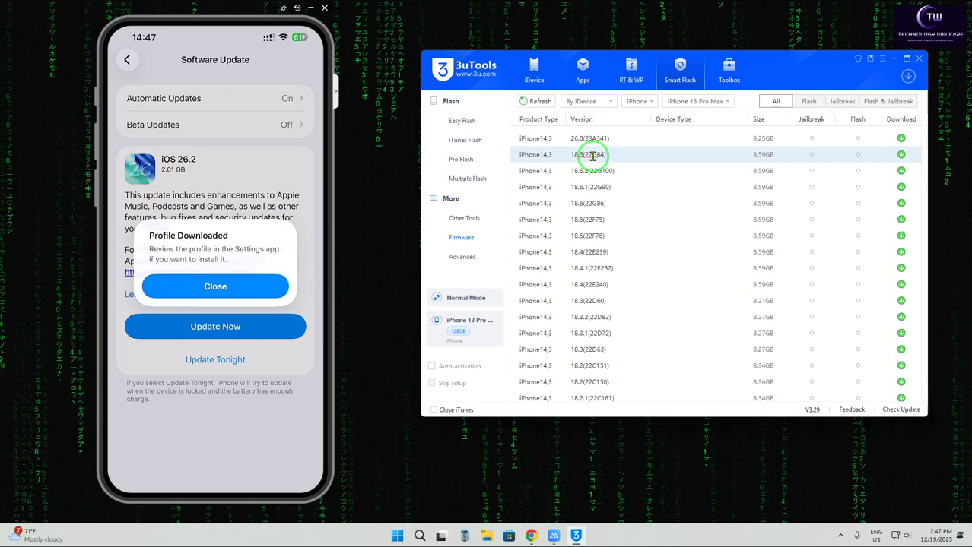
left_click(901, 156)
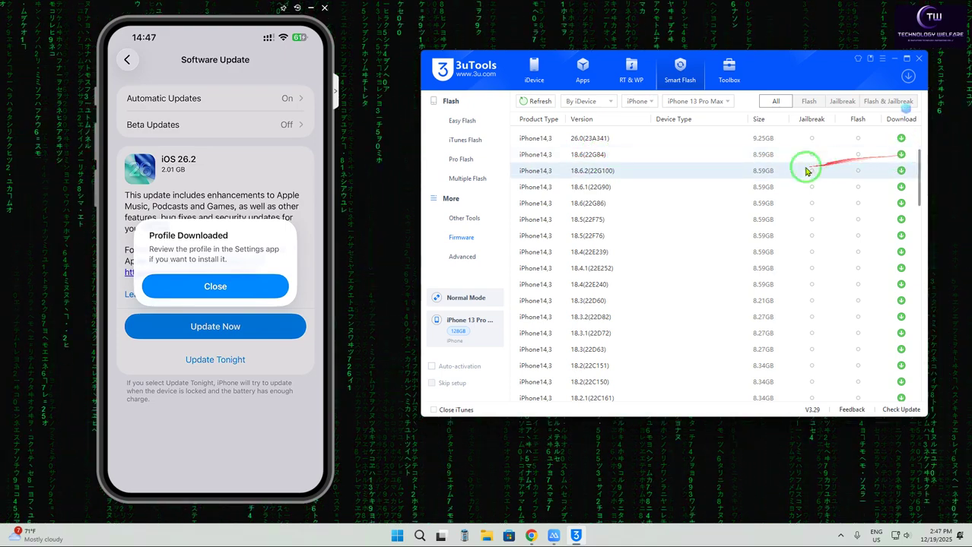
- Delete the paused iPhone14,3_17.7_21H16 download task and place the Downloads window clear of the firmware list
left_click(907, 76)
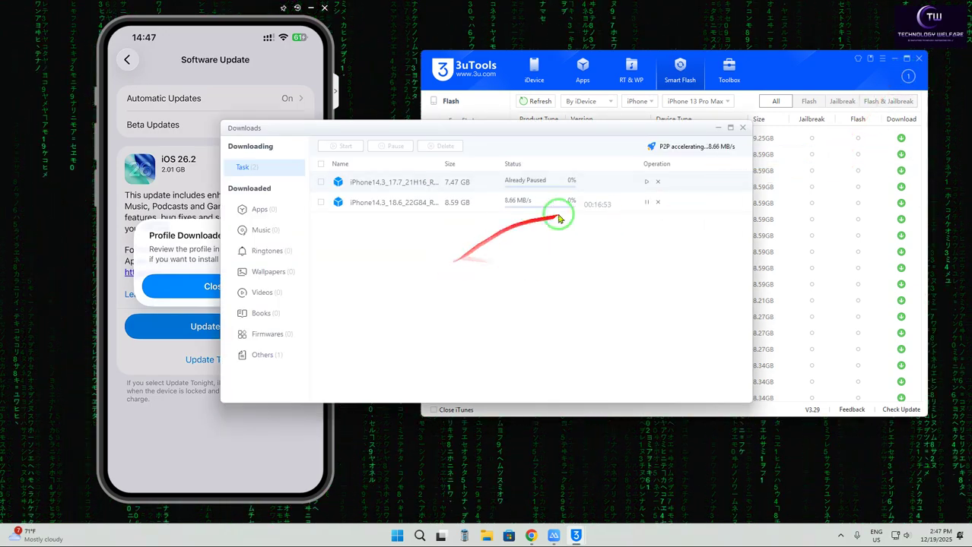
left_click(659, 185)
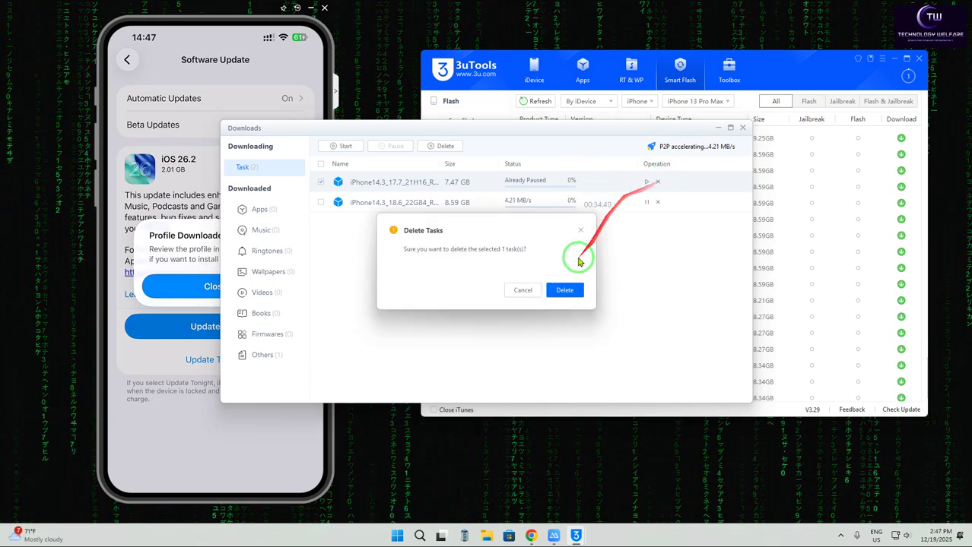
left_click(560, 287)
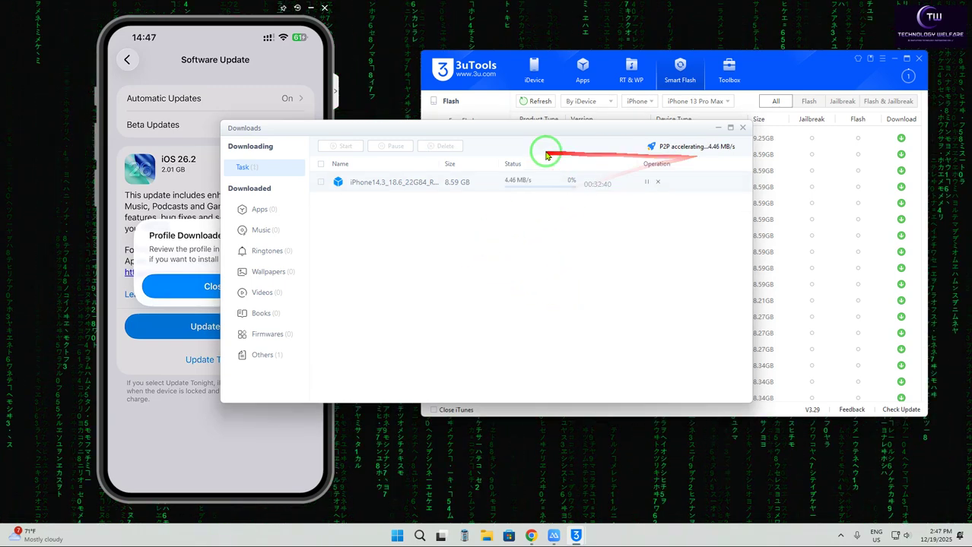
left_click_drag(557, 129, 628, 184)
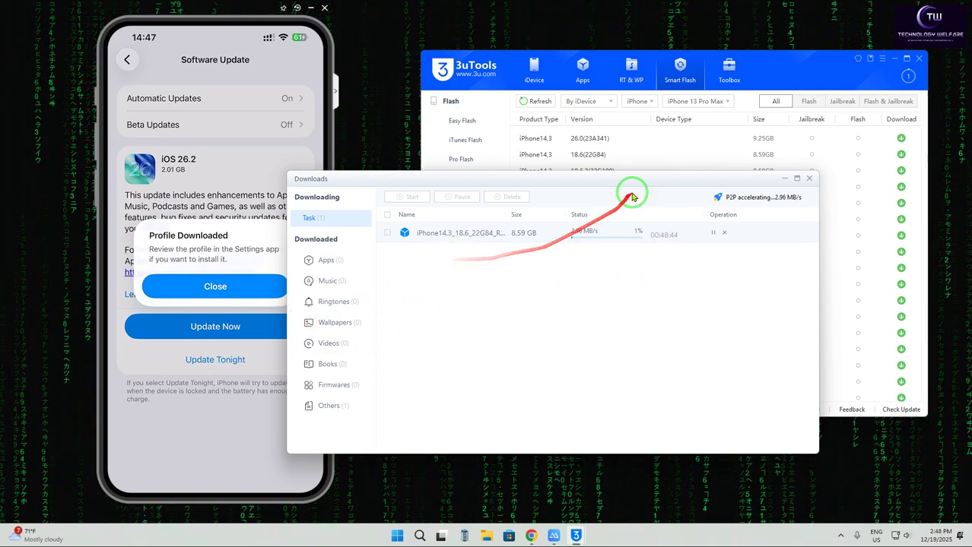
left_click_drag(644, 178, 434, 202)
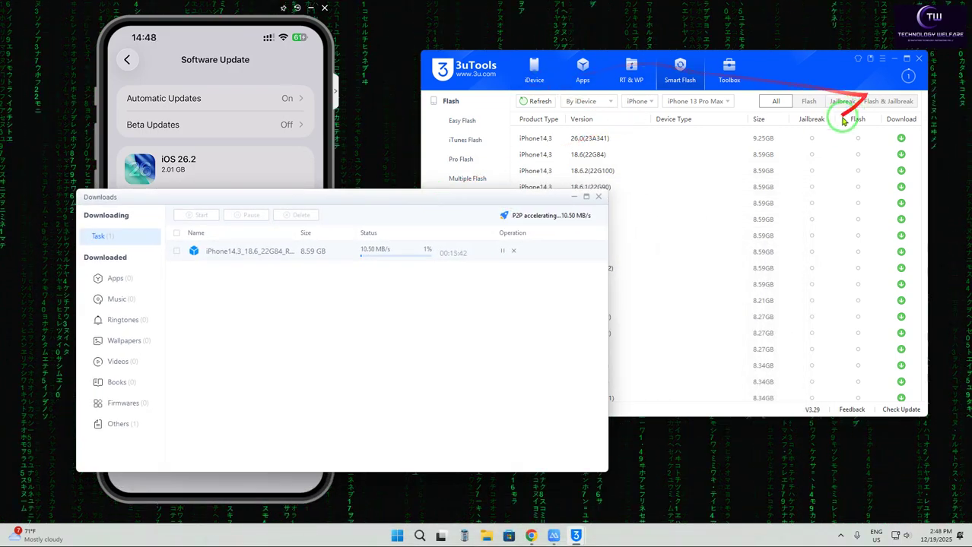
- Import the local firmware iPhone10,3,iPhone10,6_16.7.12_20H364_Restore from Desktop > Videos > ipsw into Easy Flash and dismiss the downgrade reminder
left_click(467, 121)
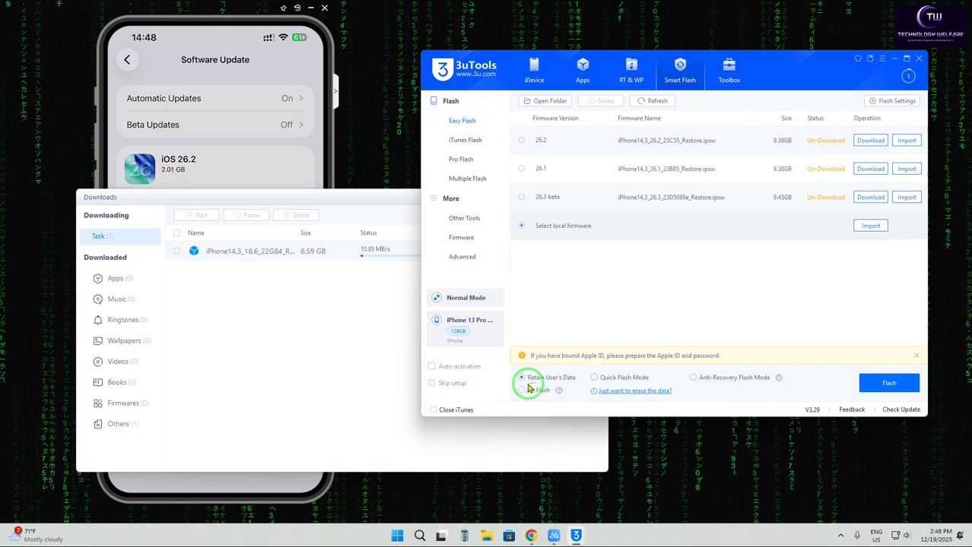
mouse_move(566, 382)
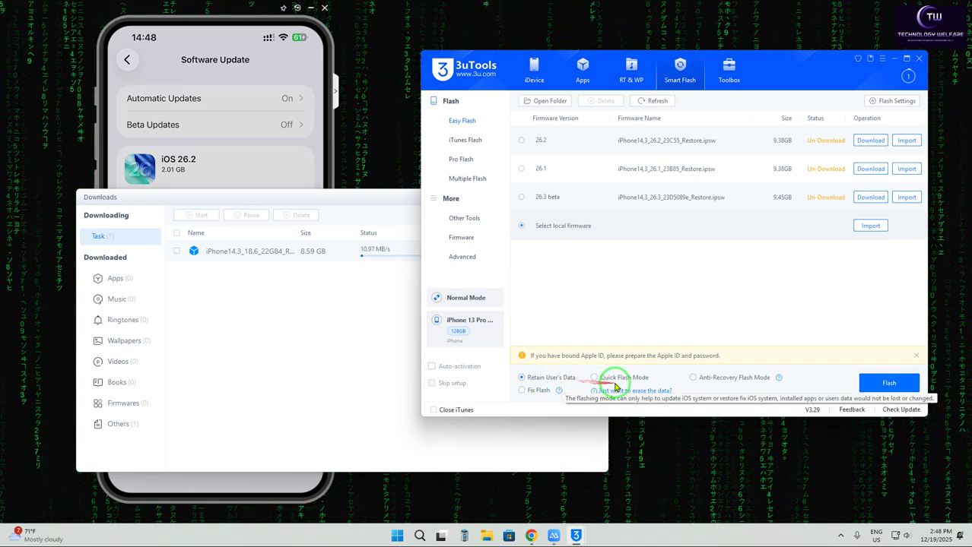
mouse_move(632, 380)
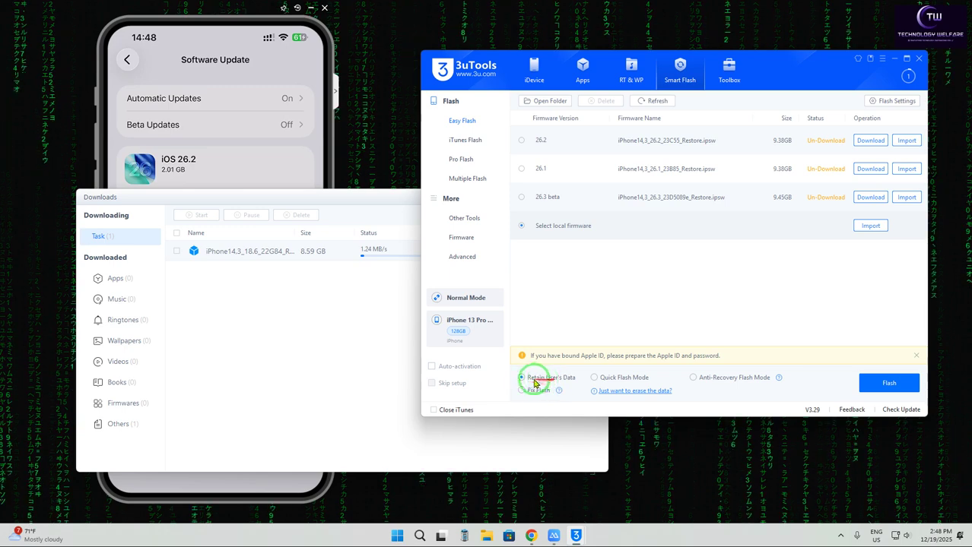
left_click(870, 226)
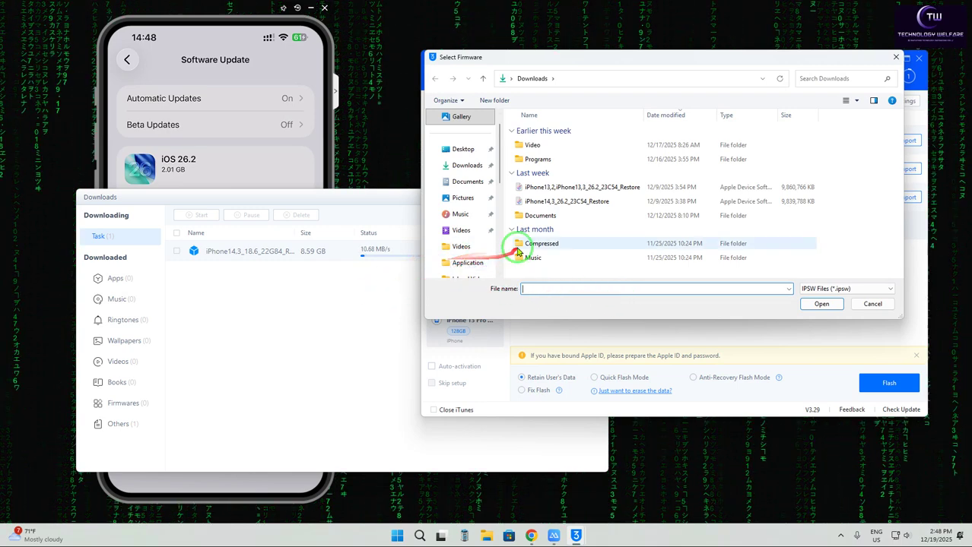
left_click(466, 150)
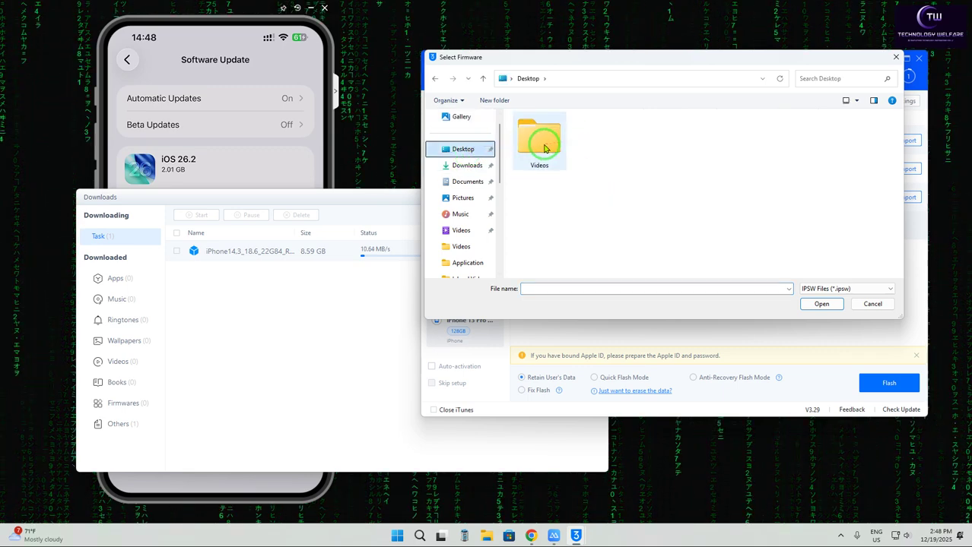
double_click(543, 146)
double_click(592, 156)
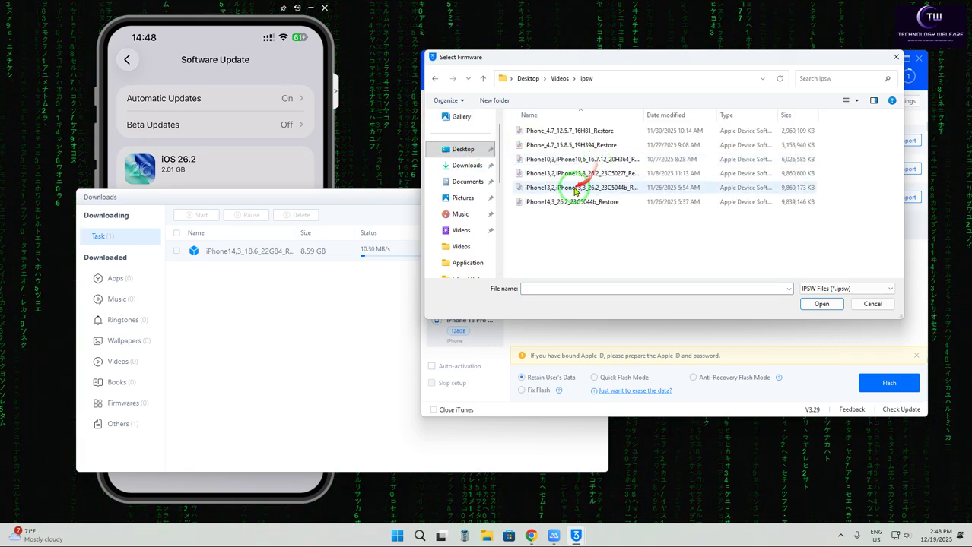
double_click(619, 162)
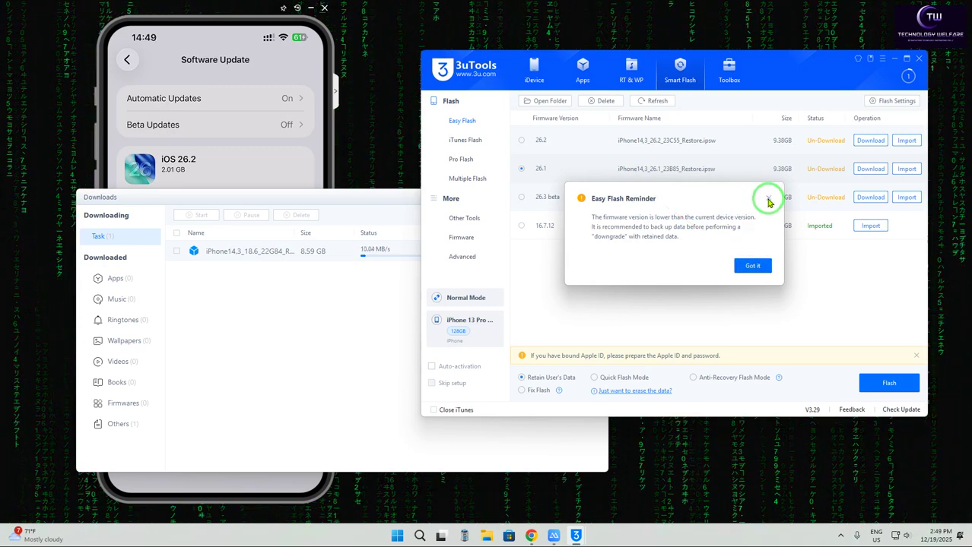
left_click(768, 200)
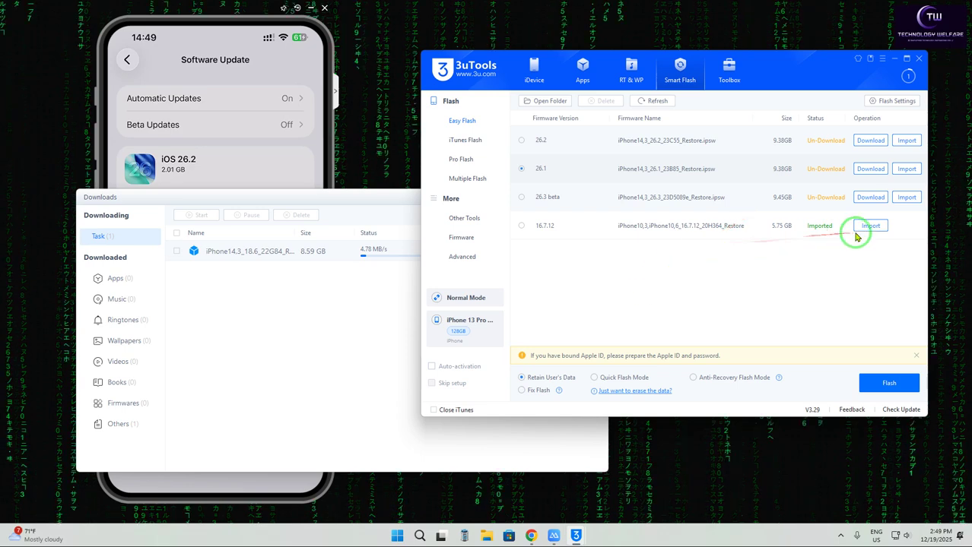
- Select the imported 16.7.12 firmware and review its flash summary in Retain User's Data mode without starting the flash
left_click(588, 233)
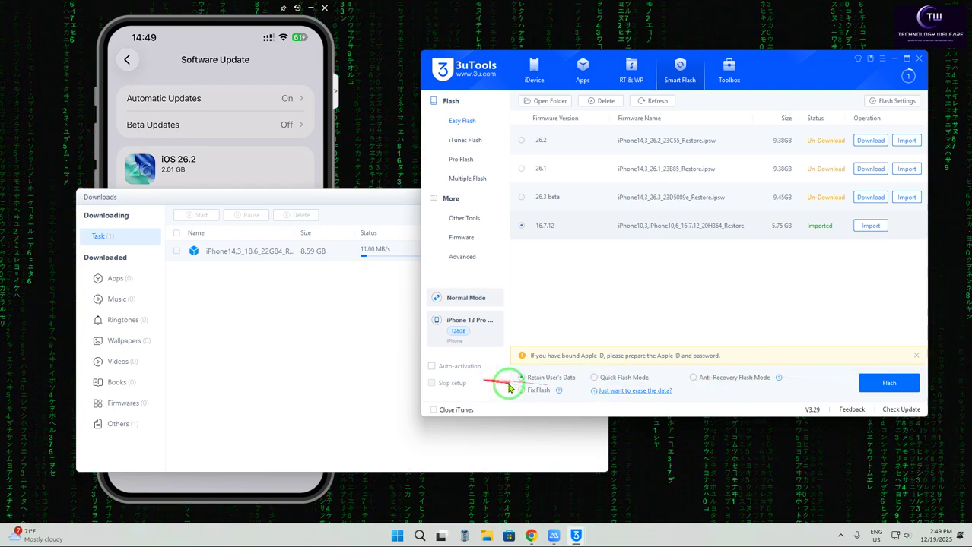
left_click(891, 385)
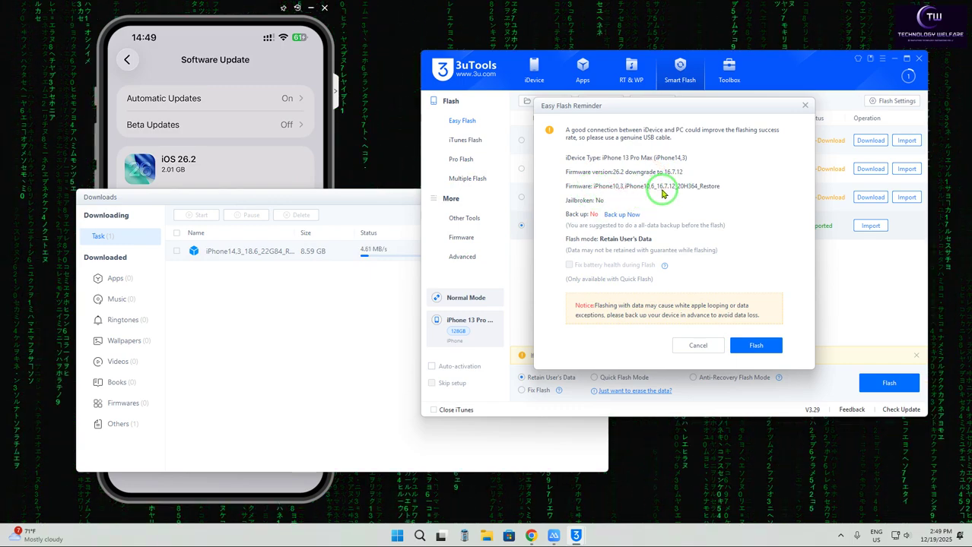
left_click(806, 106)
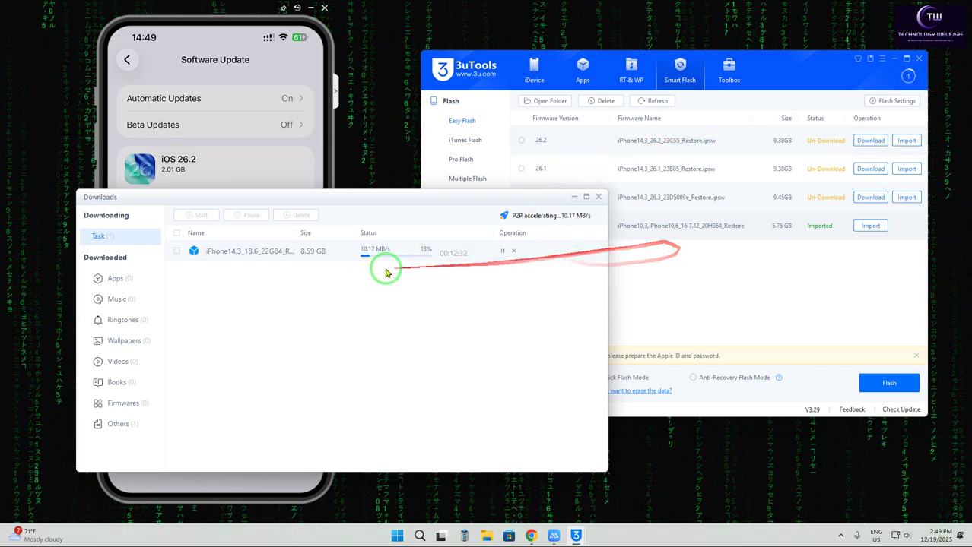
- Move the Downloads window aside and minimise it
left_click_drag(344, 204, 428, 214)
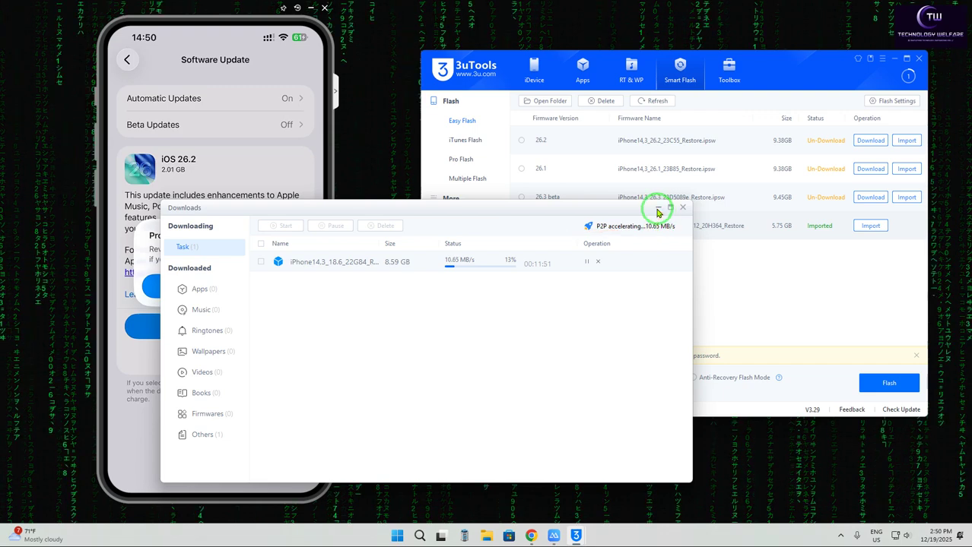
left_click(658, 209)
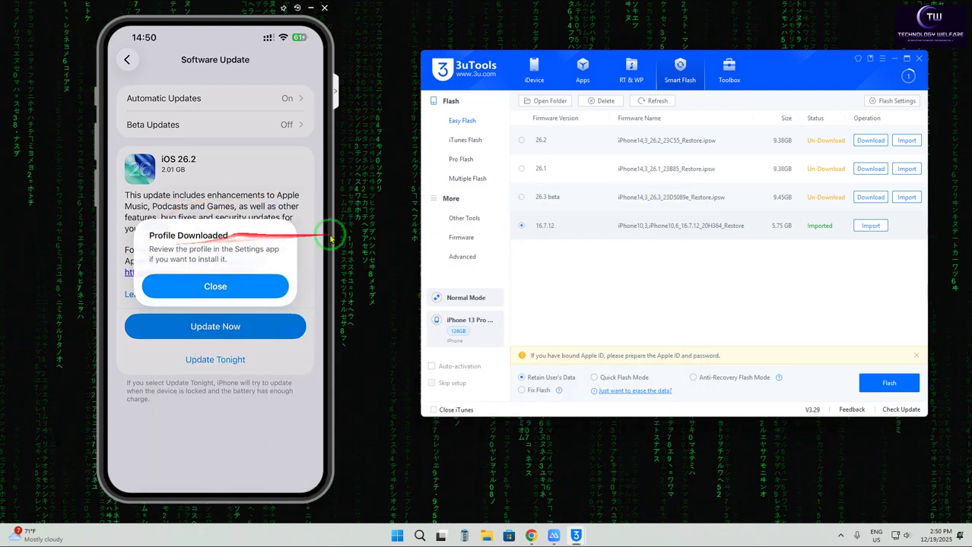